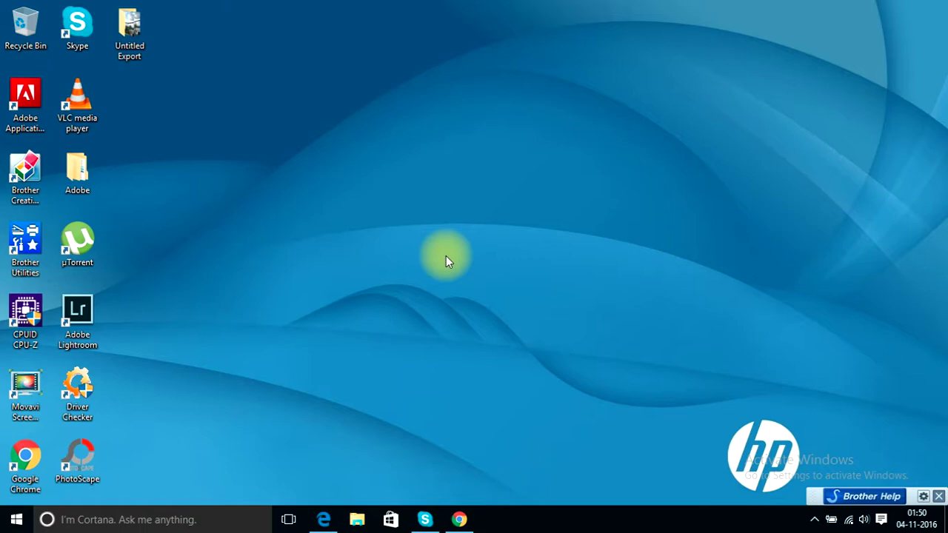
# Check which drives are listed under This PC in File Explorer, and close the window
pyautogui.click(357, 519)
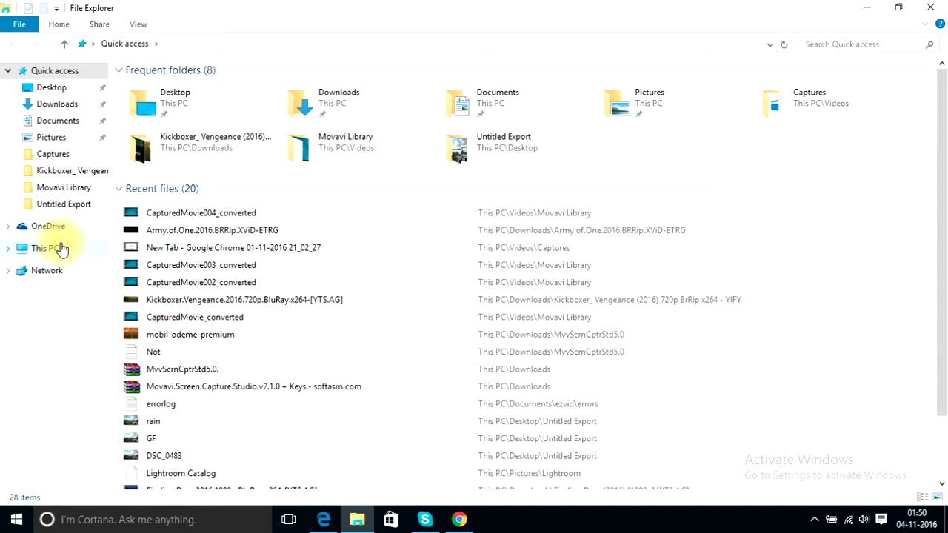
pyautogui.click(55, 249)
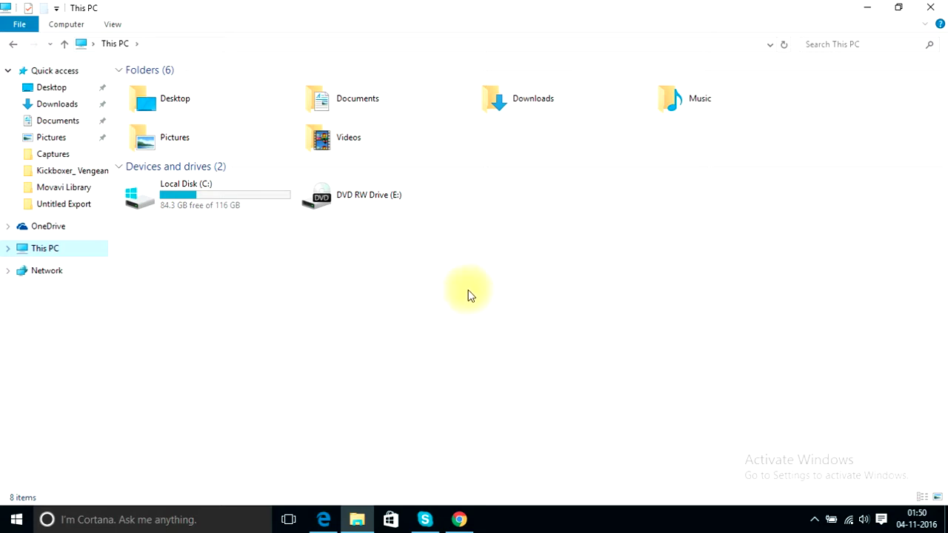
pyautogui.click(937, 7)
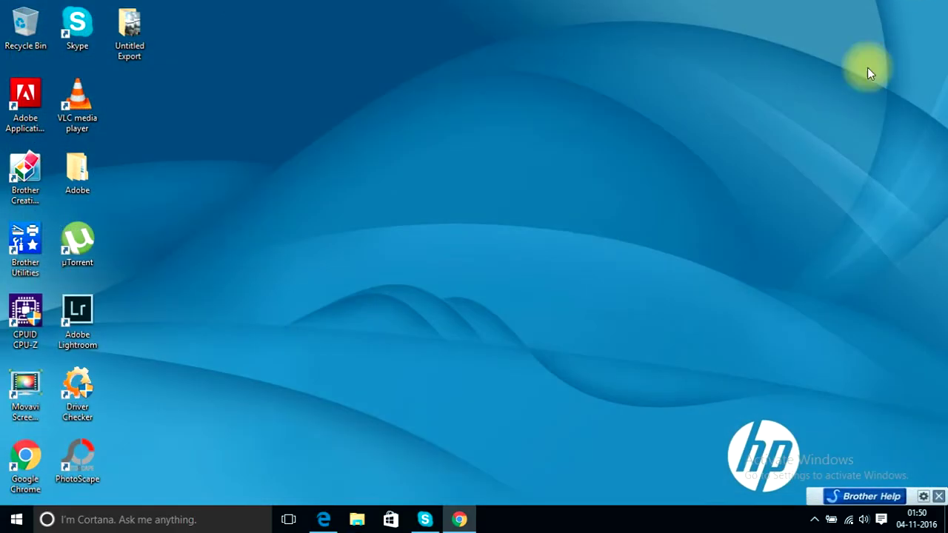
pyautogui.rightClick(310, 220)
pyautogui.click(308, 222)
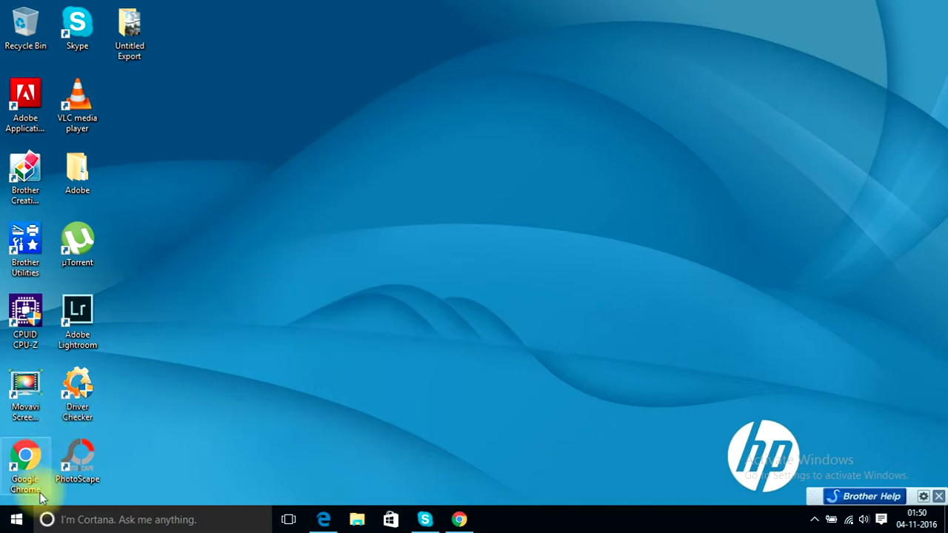
# Open Disk Management in a maximized window and select the C: partition on Disk 0
pyautogui.rightClick(17, 522)
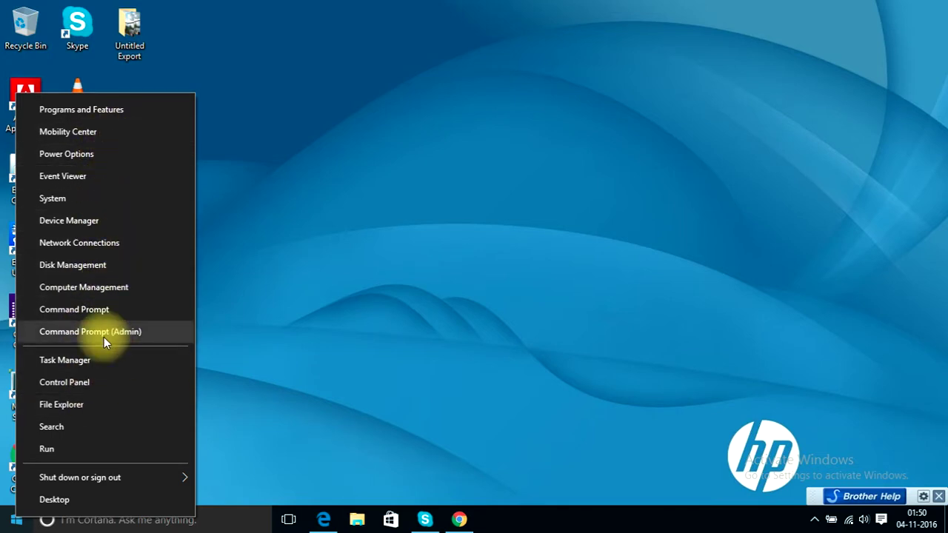
pyautogui.click(100, 268)
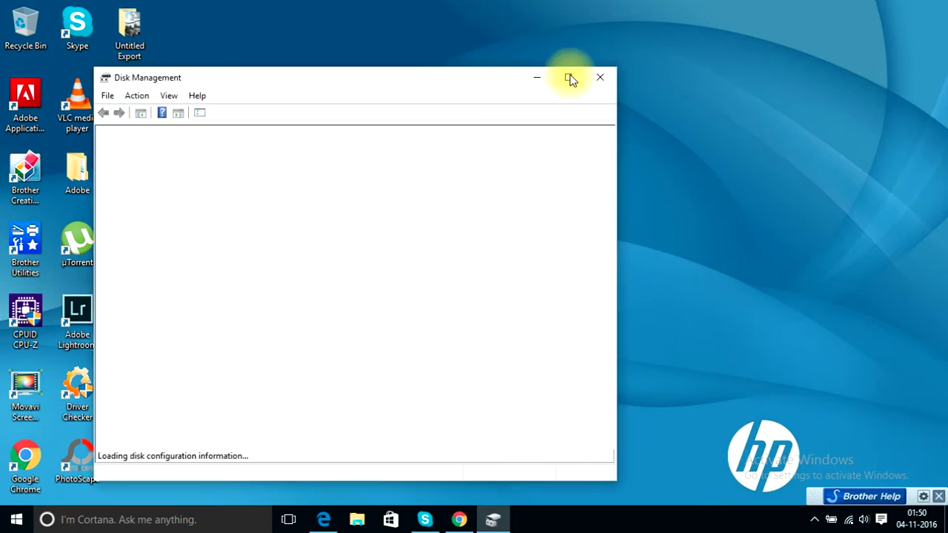
pyautogui.click(568, 77)
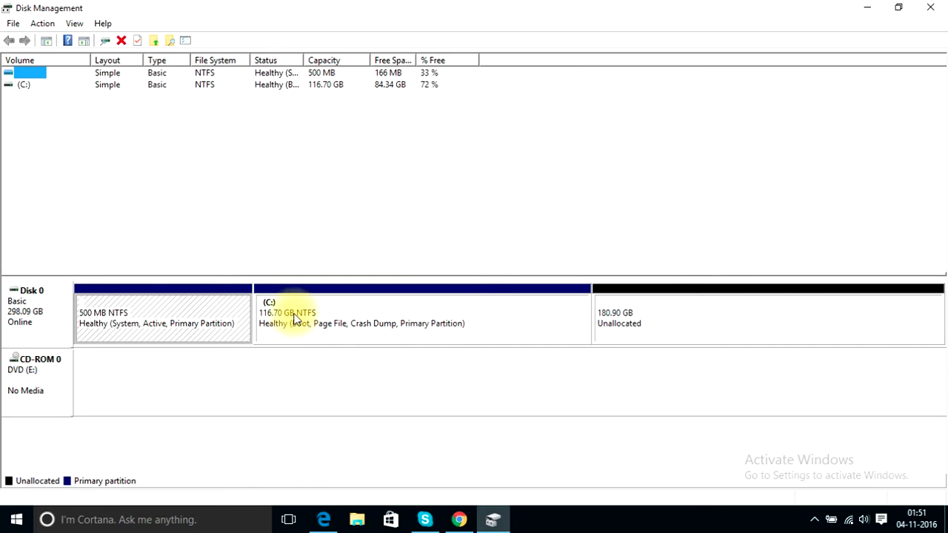
pyautogui.click(294, 317)
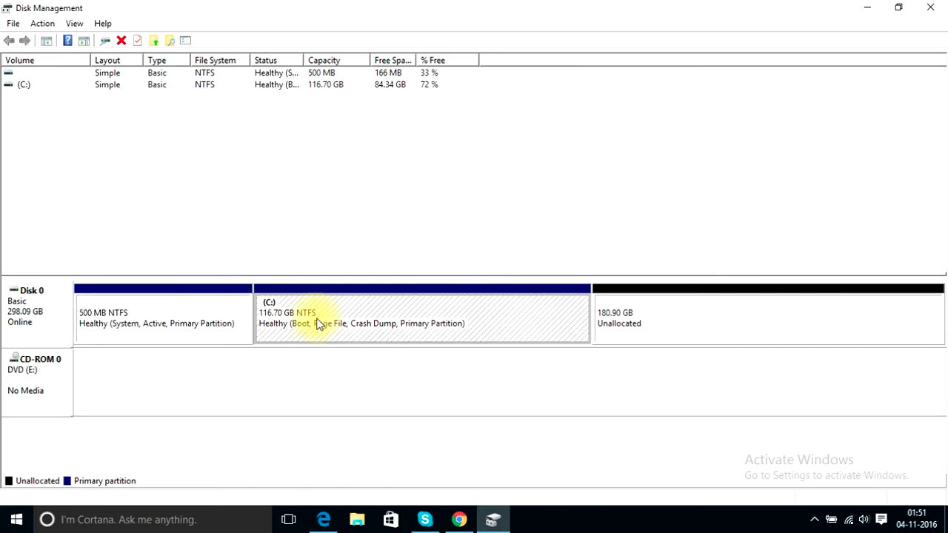
# Start a new simple volume in the unallocated space of Disk 0, using the full size of 185242 MB
pyautogui.click(647, 328)
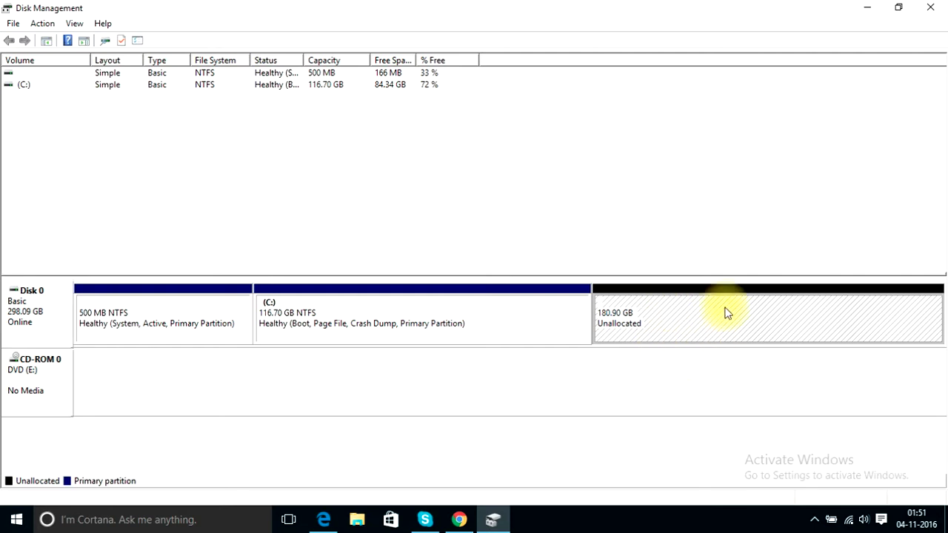
pyautogui.rightClick(672, 325)
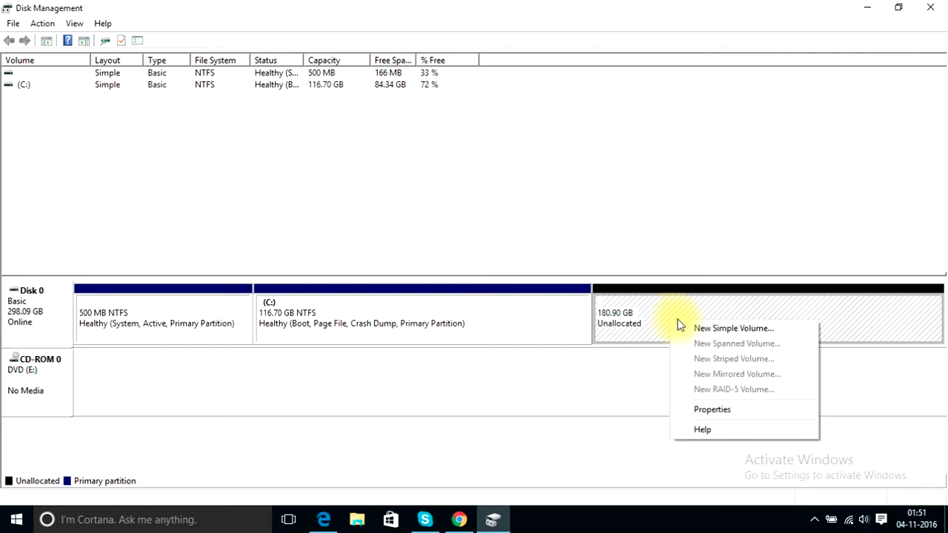
pyautogui.click(729, 330)
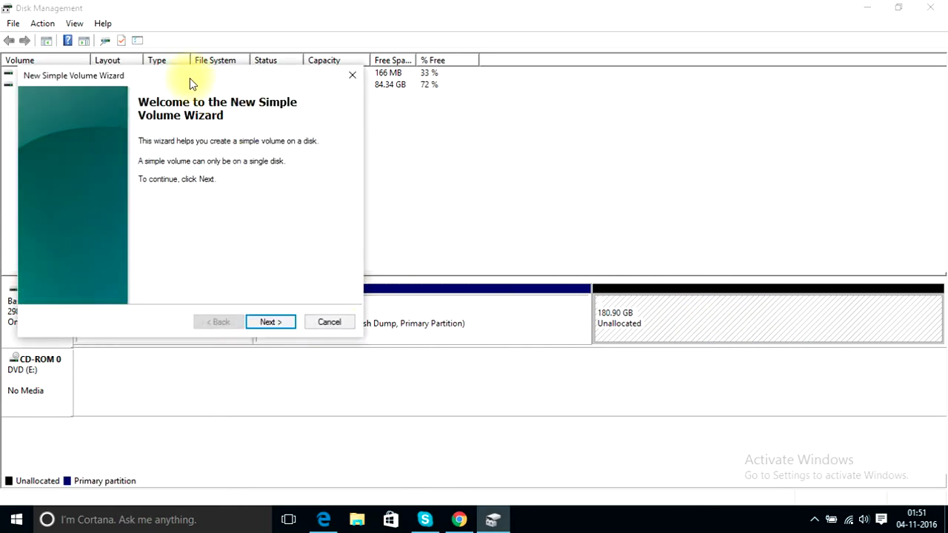
pyautogui.moveTo(189, 78); pyautogui.dragTo(416, 58)
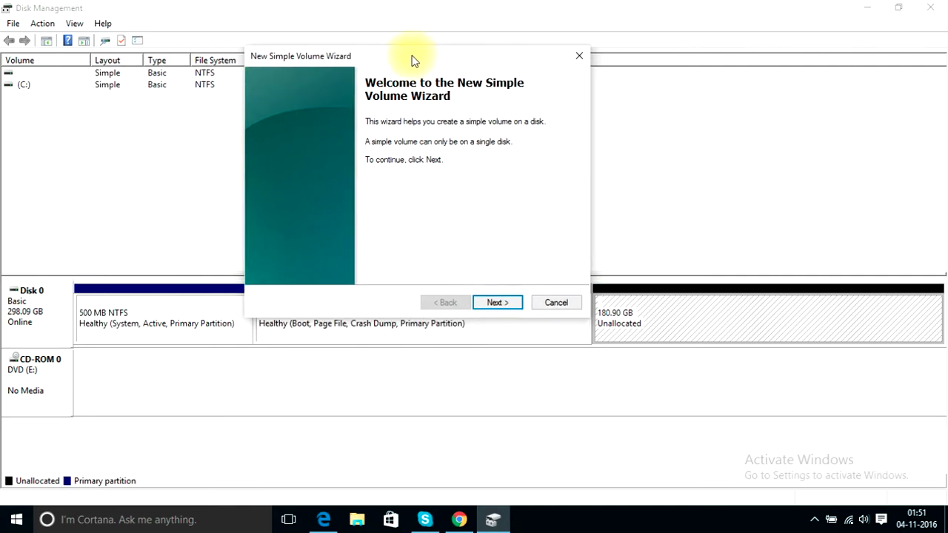
pyautogui.click(514, 302)
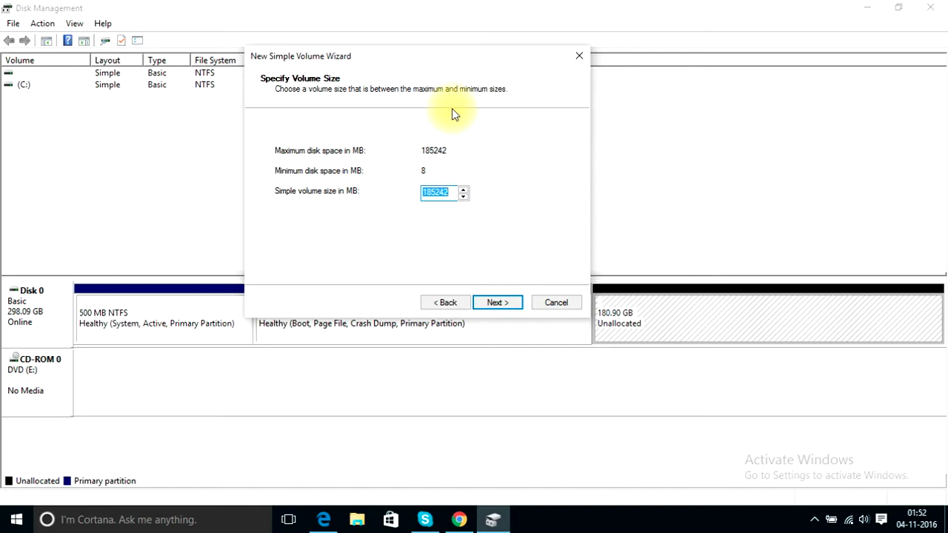
pyautogui.click(501, 306)
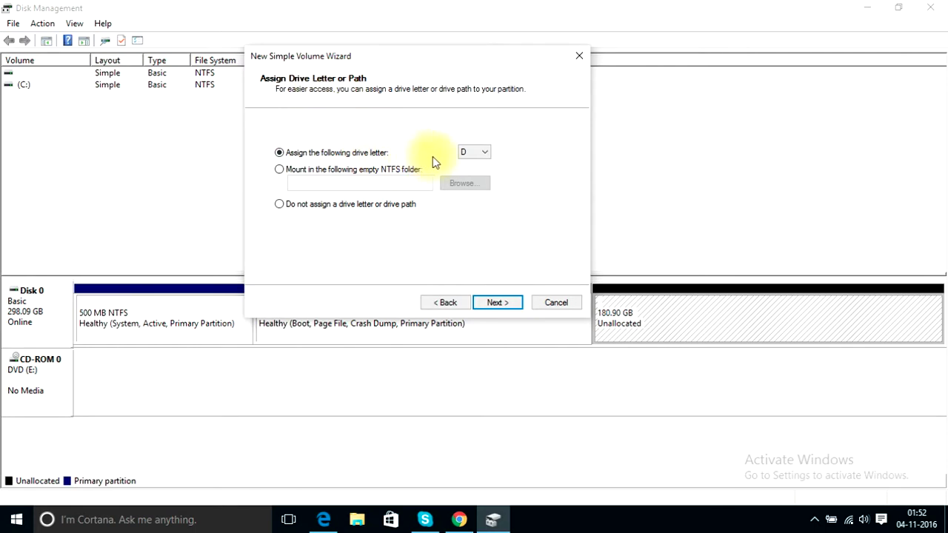
# Assign drive letter D to the new volume and continue to the format settings
pyautogui.click(483, 155)
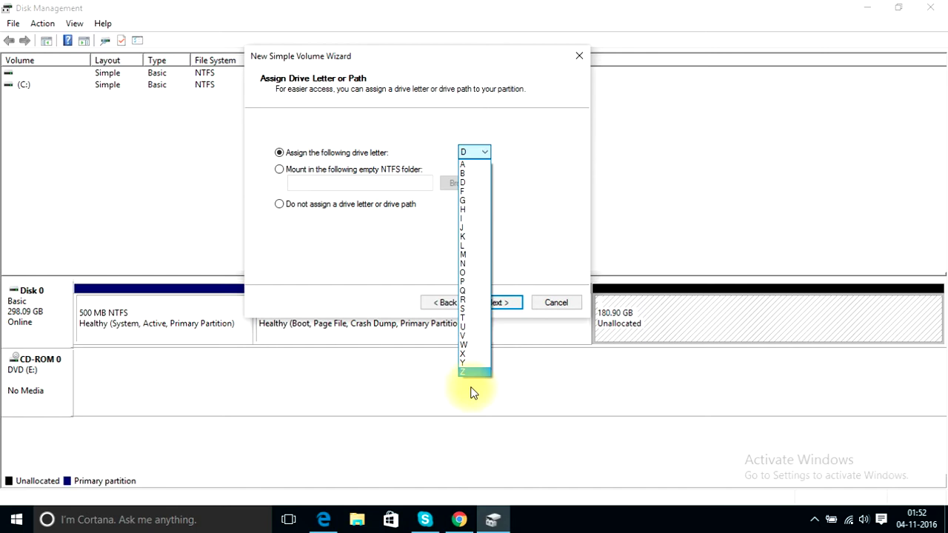
pyautogui.click(476, 183)
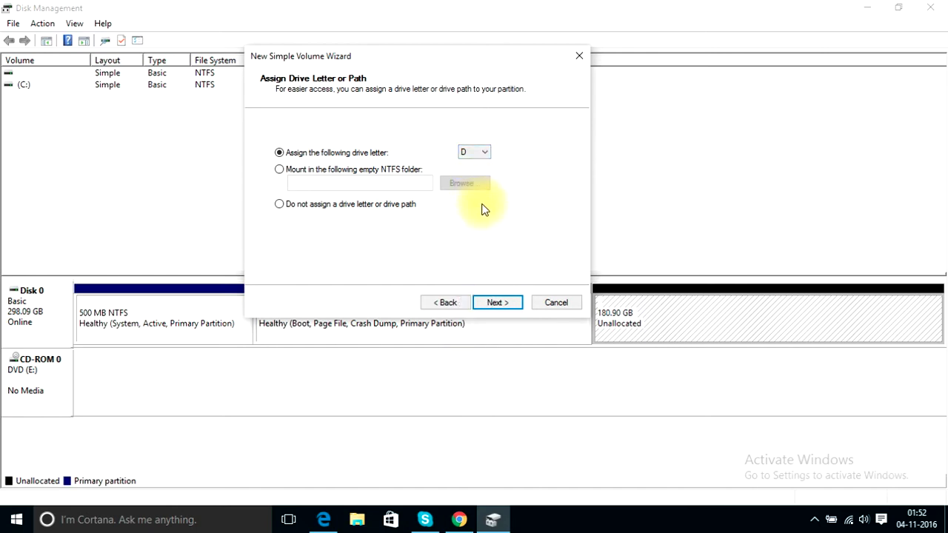
pyautogui.click(508, 304)
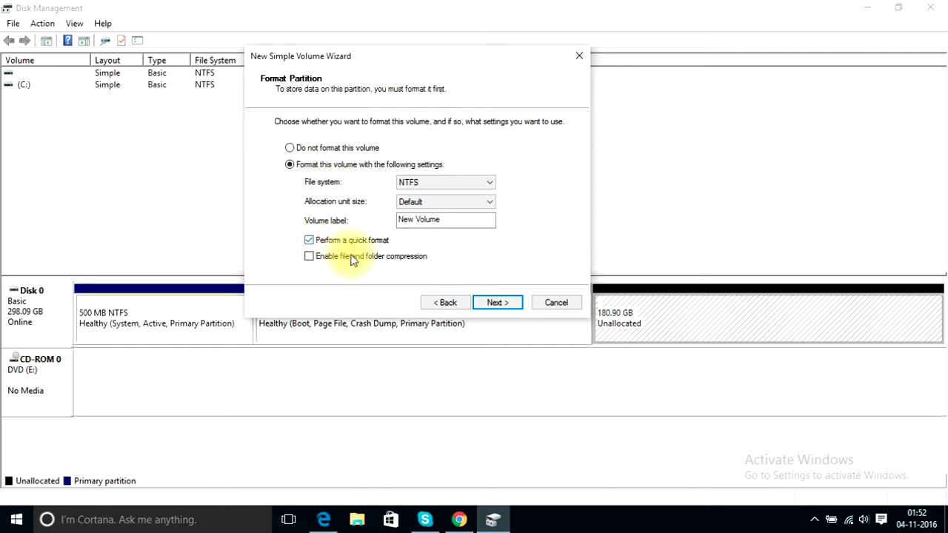
# Create the volume with a quick NTFS format, default allocation unit size and the label New Volume
pyautogui.click(314, 241)
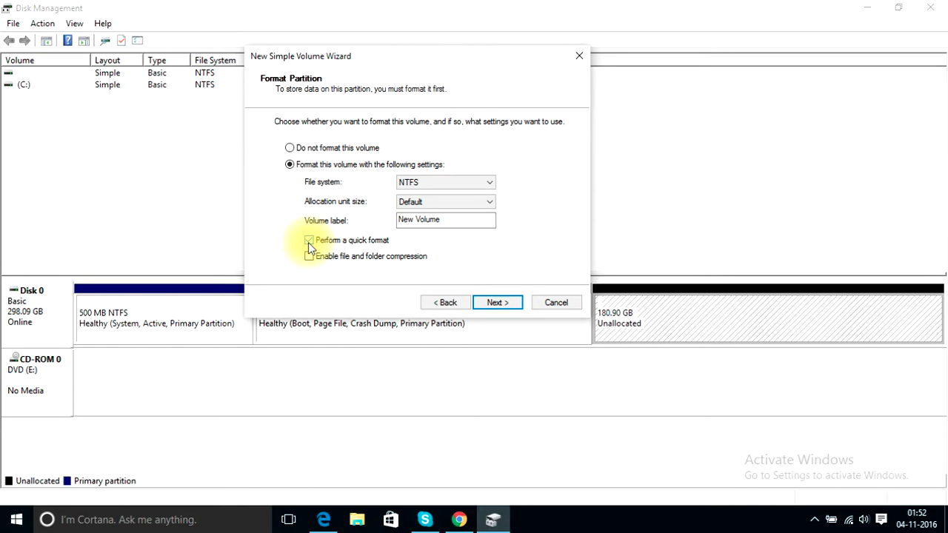
pyautogui.click(493, 304)
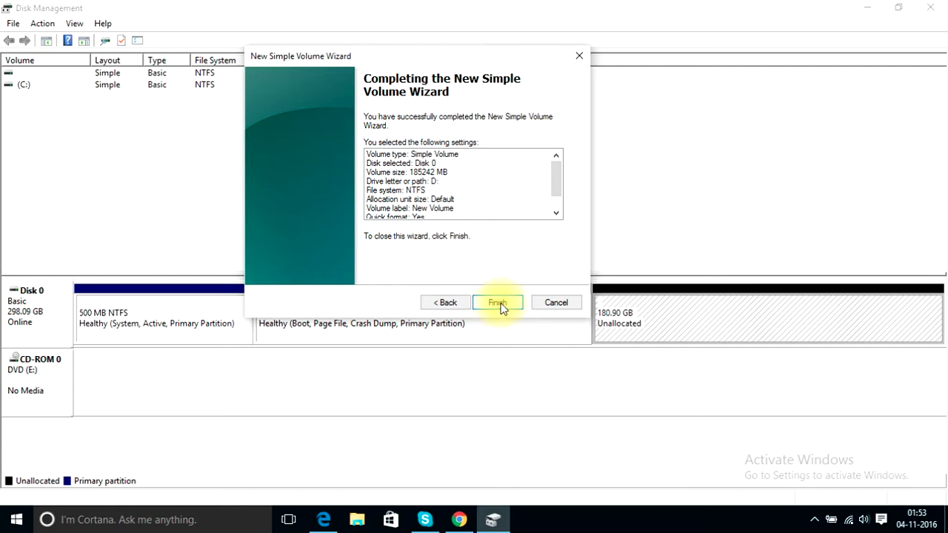
pyautogui.click(498, 303)
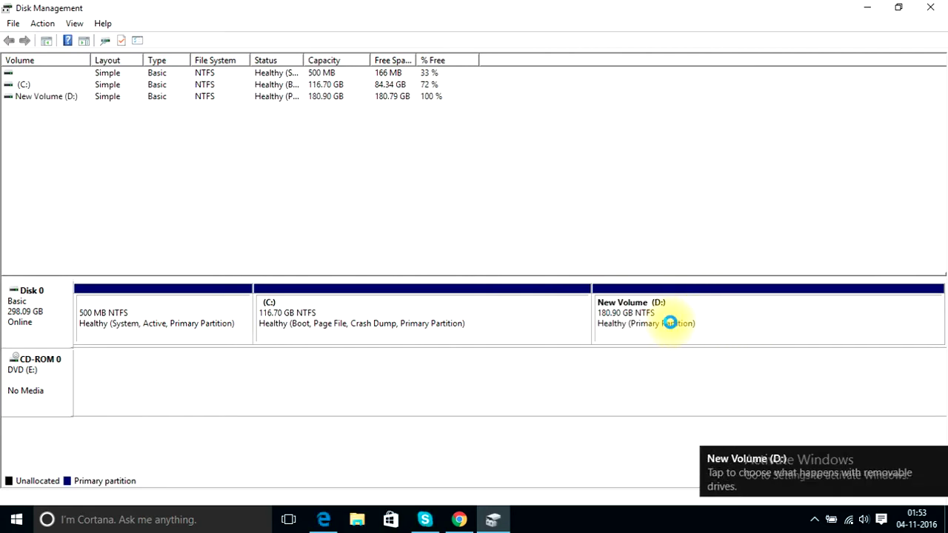
# Close Disk Management and refresh the desktop
pyautogui.click(930, 7)
pyautogui.rightClick(299, 179)
pyautogui.click(334, 219)
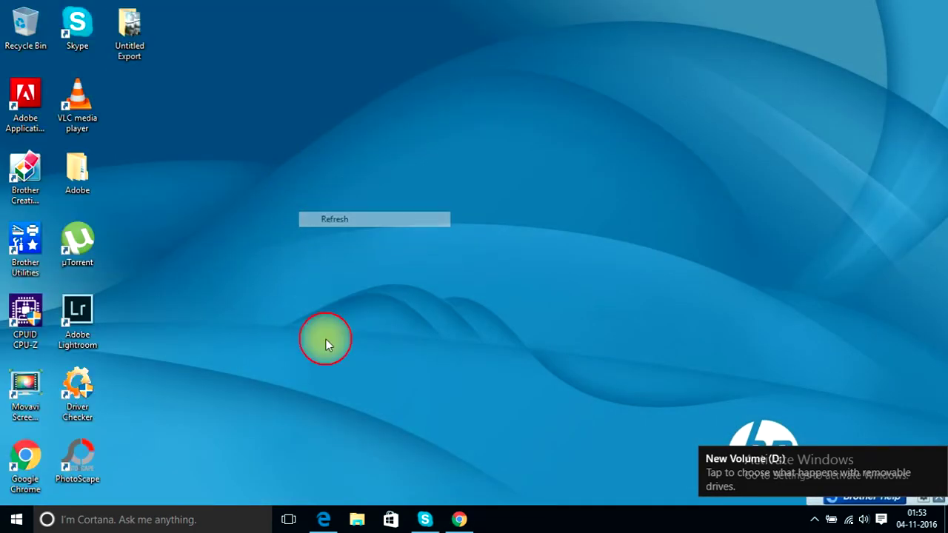
# Check This PC in File Explorer for the New Volume (D:) drive, and close the window
pyautogui.click(357, 520)
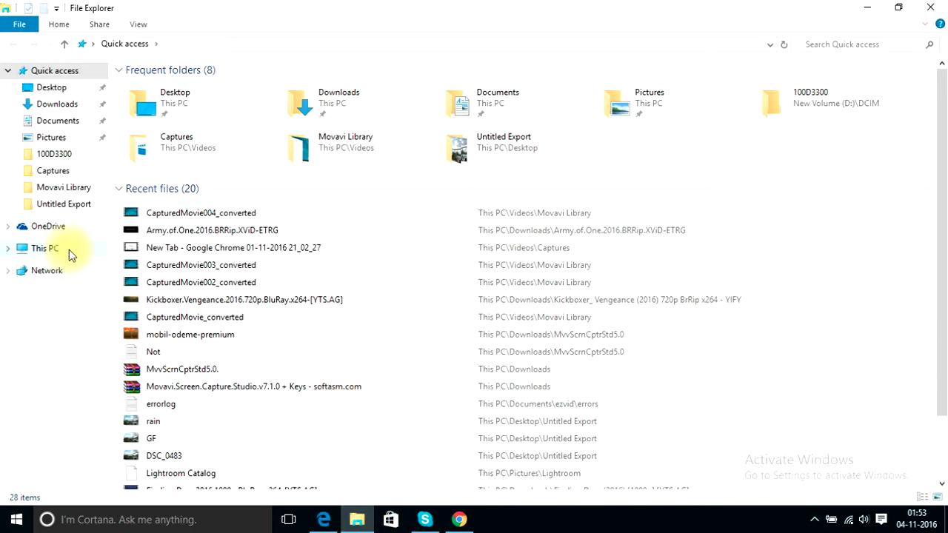
pyautogui.click(45, 249)
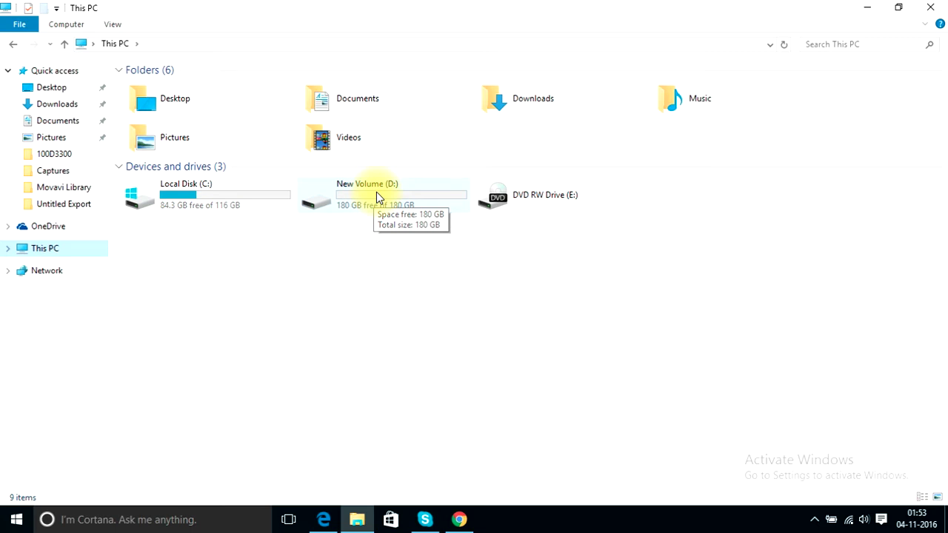
pyautogui.click(663, 250)
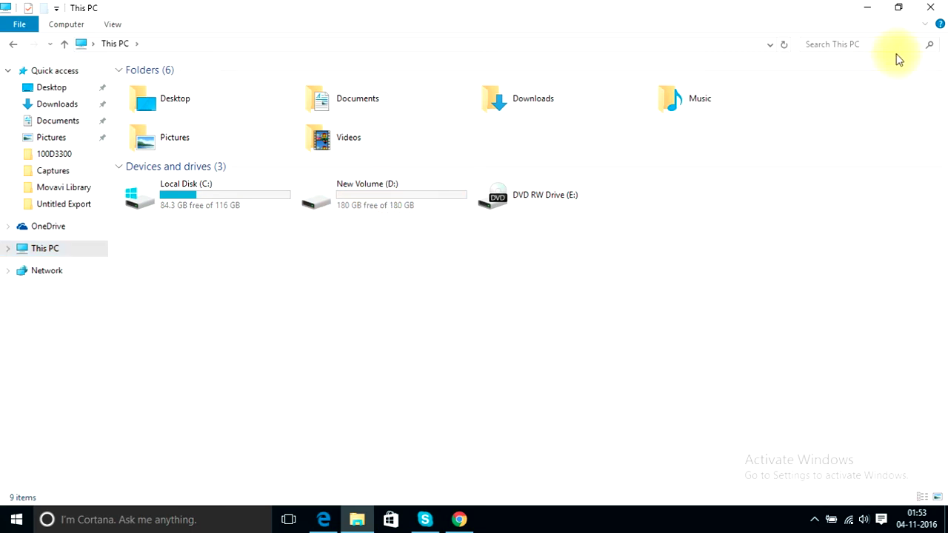
pyautogui.click(930, 7)
pyautogui.rightClick(350, 412)
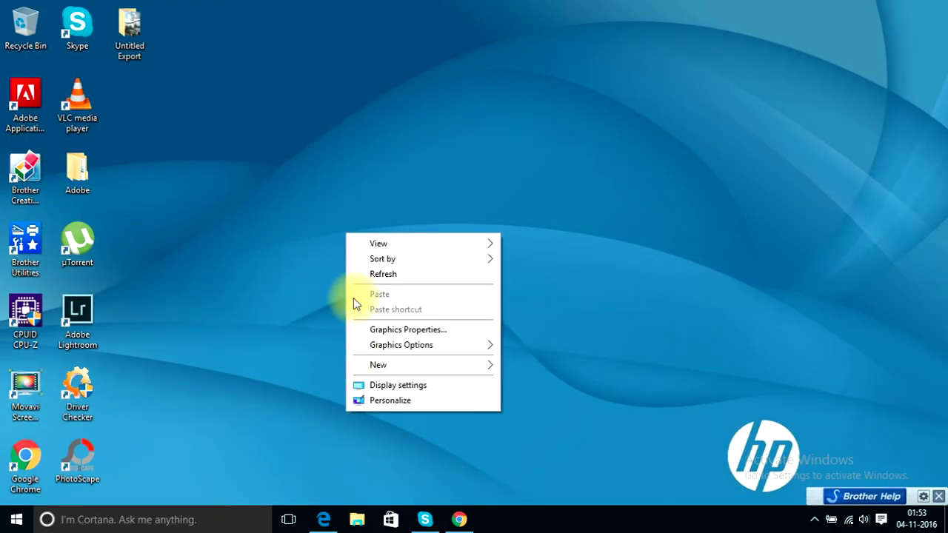
pyautogui.click(373, 274)
pyautogui.rightClick(316, 455)
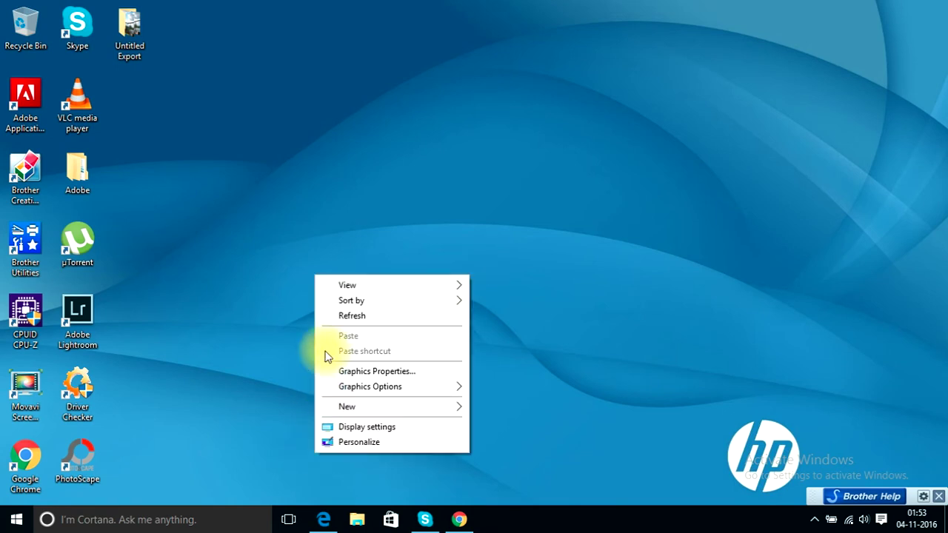
pyautogui.click(340, 314)
pyautogui.rightClick(305, 449)
pyautogui.click(336, 312)
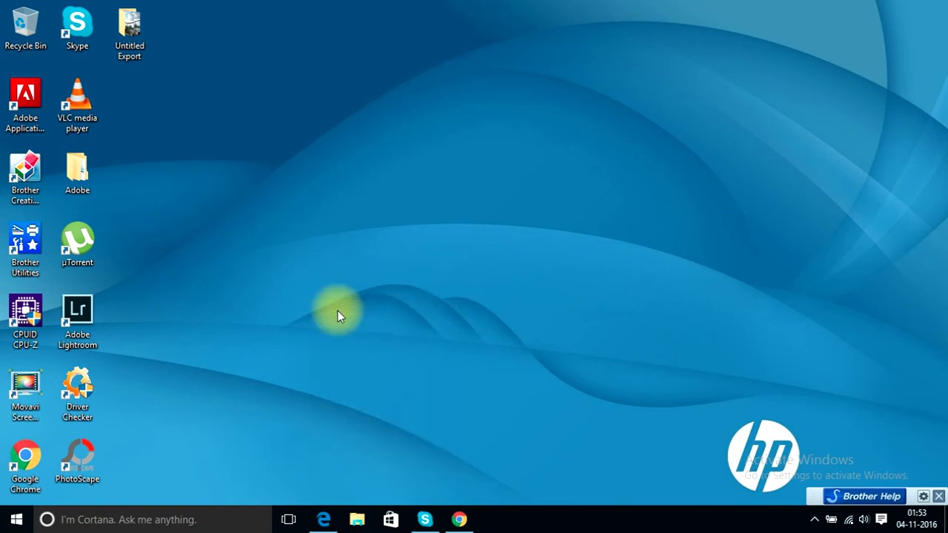